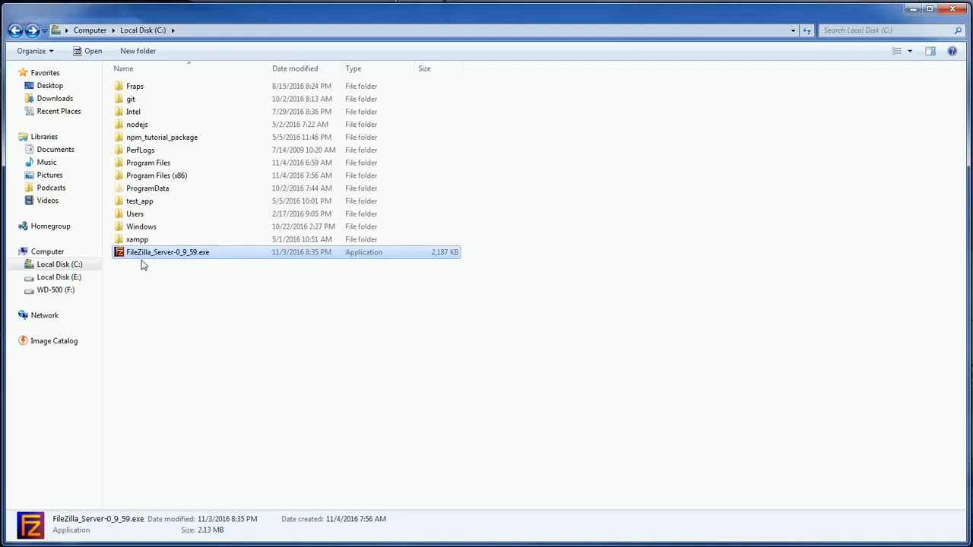
- Run the FileZilla Server 0.9.59 installer, accept the license agreement and keep the Standard component selection
{"action": "double_click", "coordinate": [146, 254]}
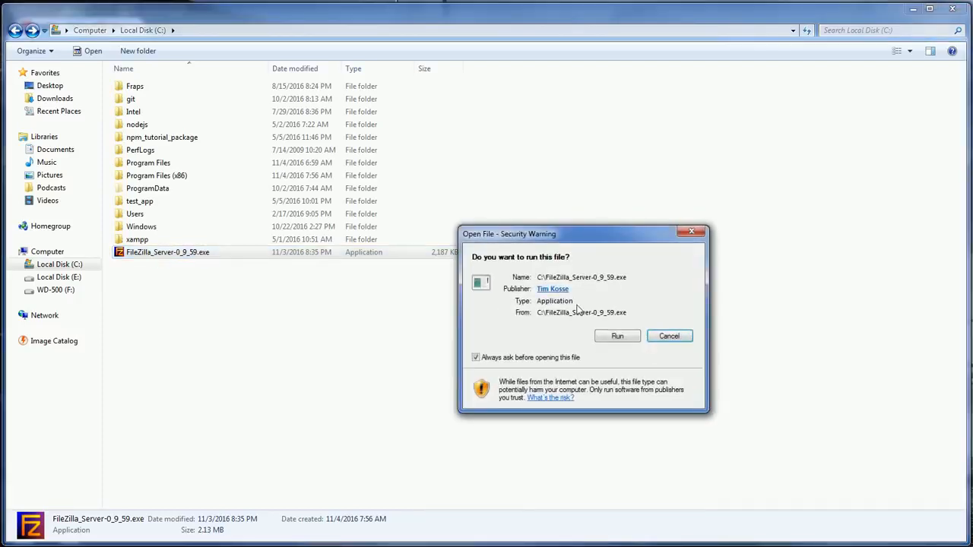
{"action": "left_click", "coordinate": [619, 336]}
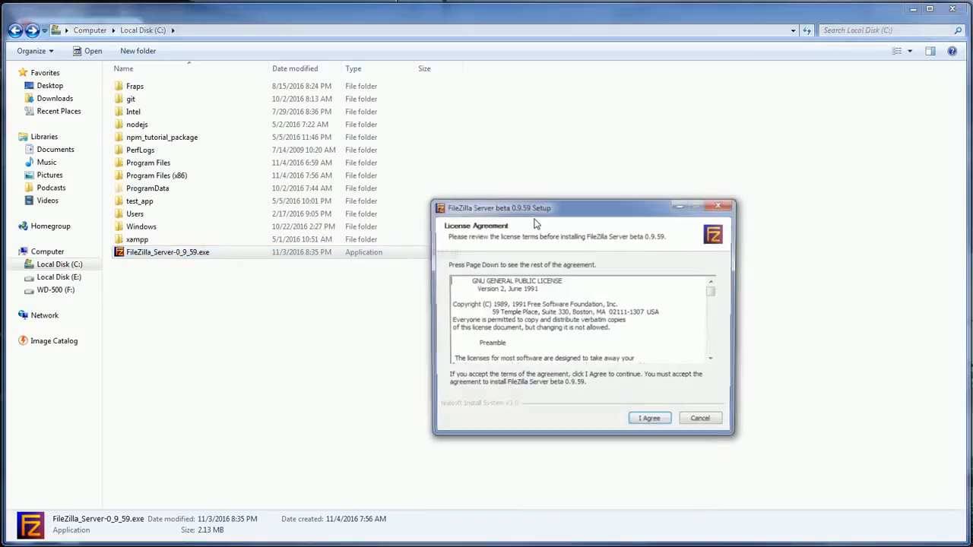
{"action": "left_click", "coordinate": [652, 423]}
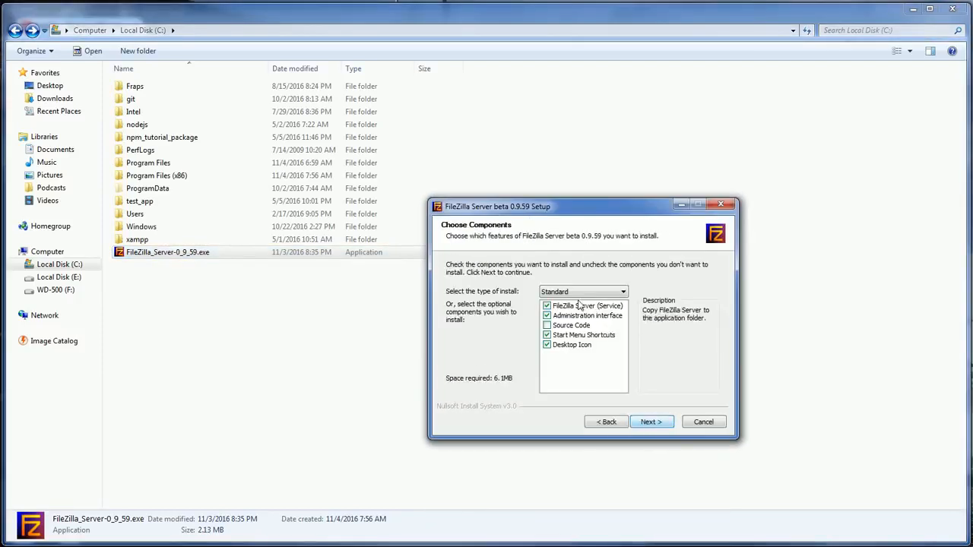
{"action": "left_click", "coordinate": [648, 422]}
{"action": "left_click", "coordinate": [645, 422]}
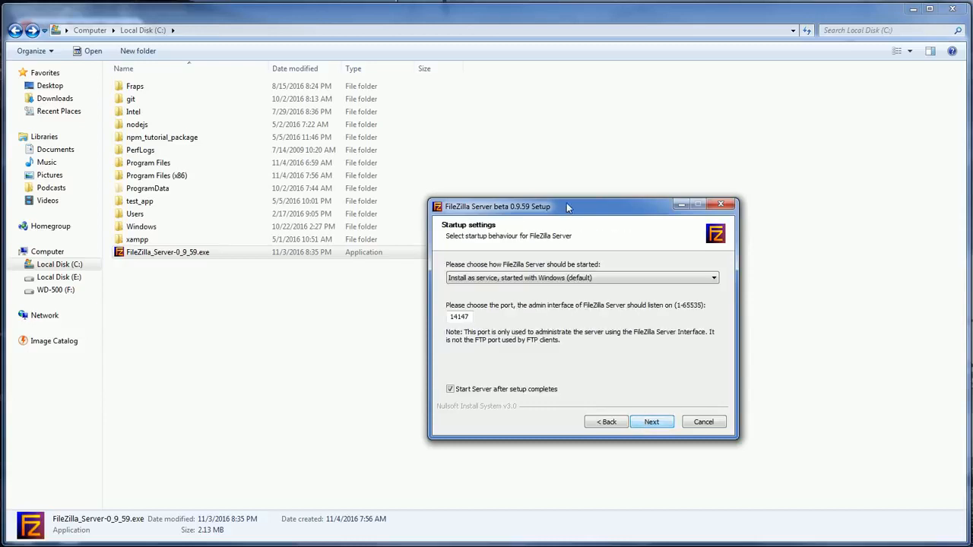
- Keep the default startup settings for the server service and interface, install, and close the setup
{"action": "left_click_drag", "start_coordinate": [569, 208], "coordinate": [443, 164]}
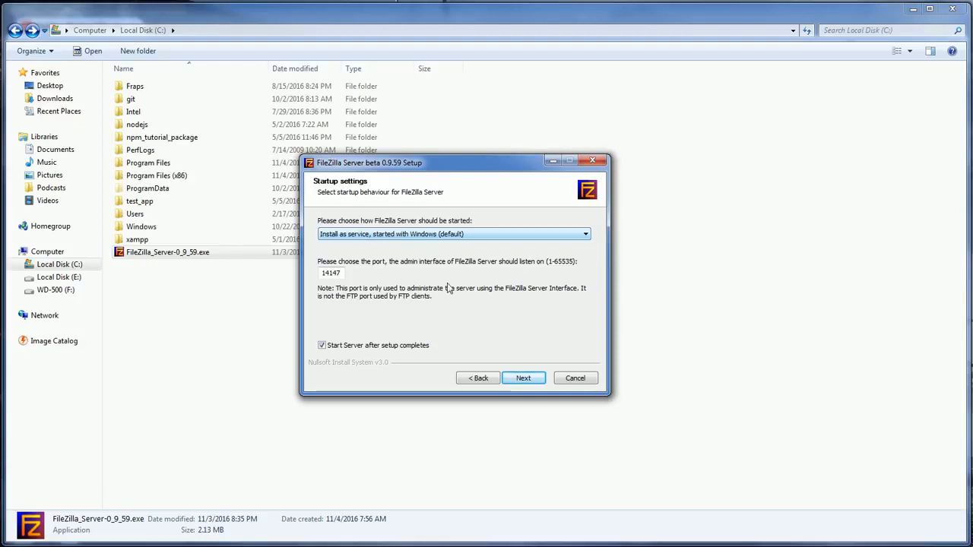
{"action": "left_click", "coordinate": [514, 379]}
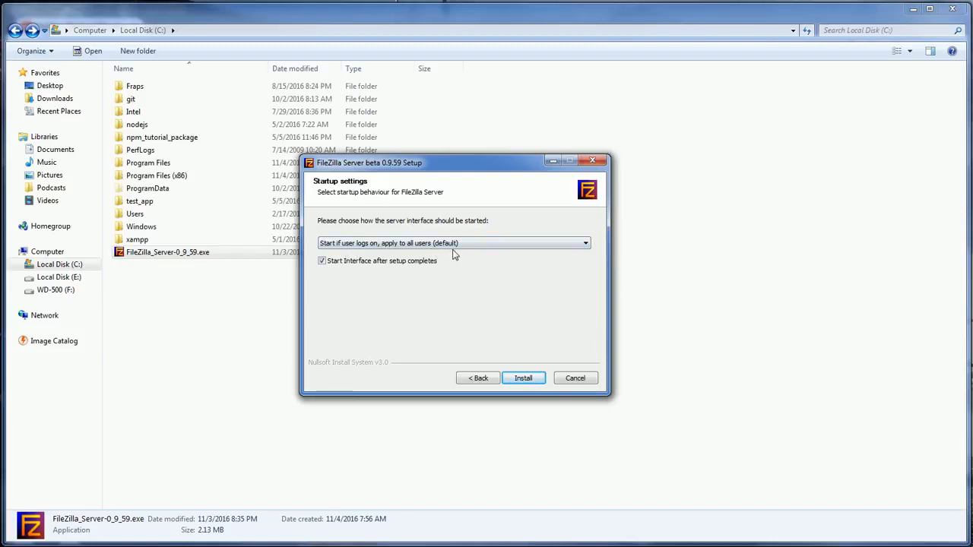
{"action": "left_click", "coordinate": [523, 380]}
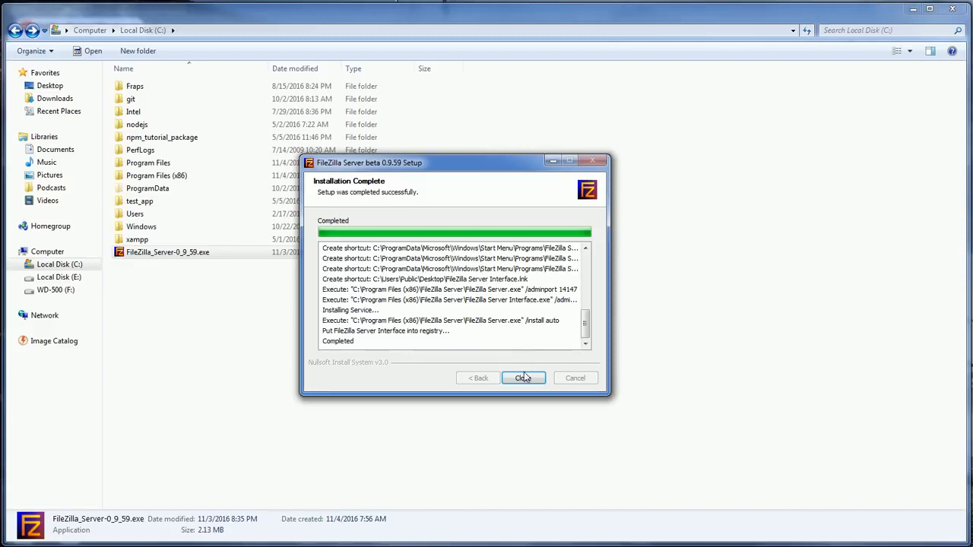
{"action": "left_click", "coordinate": [523, 378]}
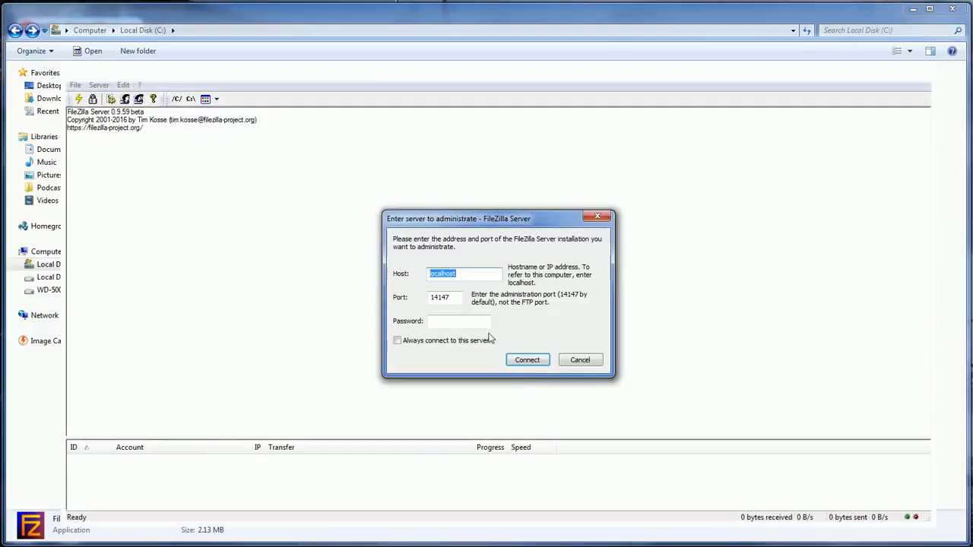
- Connect the server interface to localhost on admin port 14147 and open the Users settings
{"action": "left_click_drag", "start_coordinate": [463, 222], "coordinate": [447, 206]}
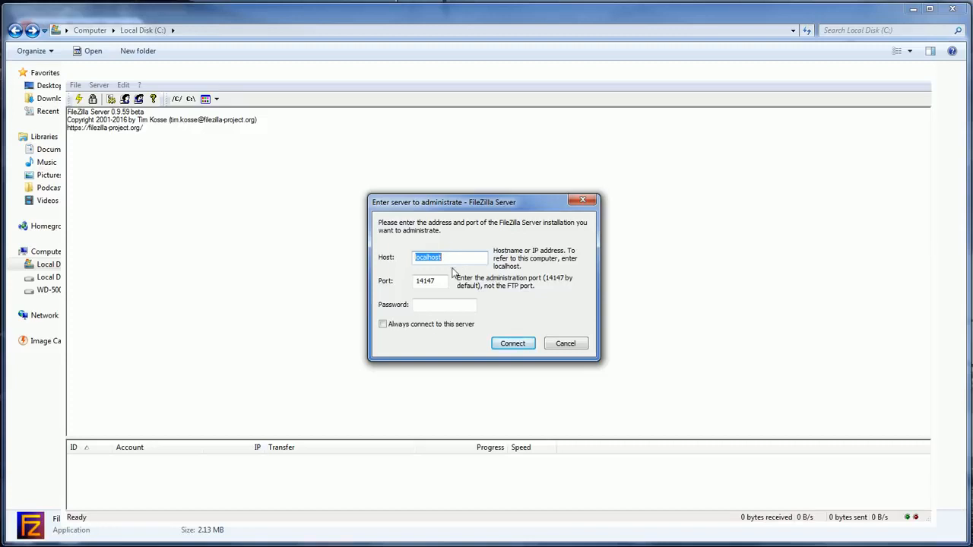
{"action": "left_click", "coordinate": [513, 343]}
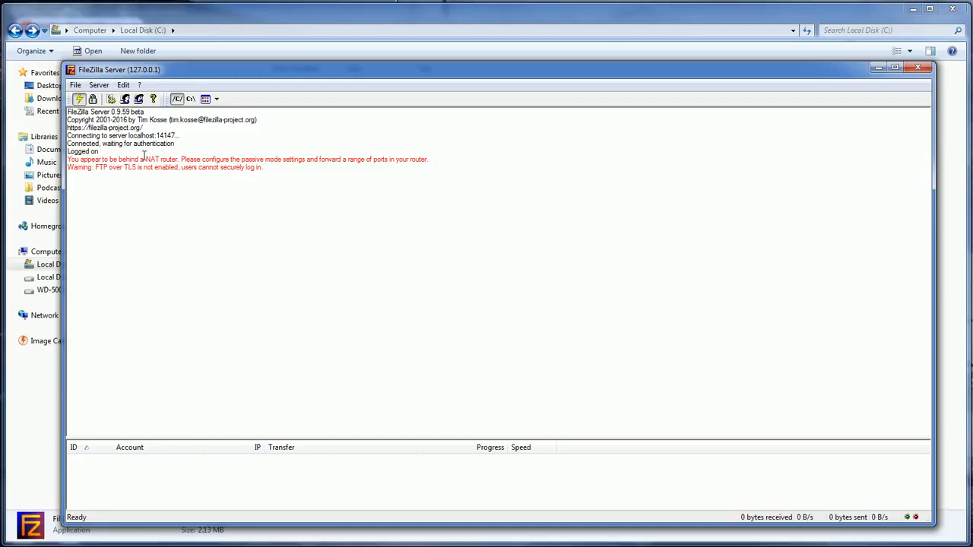
{"action": "left_click", "coordinate": [99, 85]}
{"action": "mouse_move", "coordinate": [118, 90]}
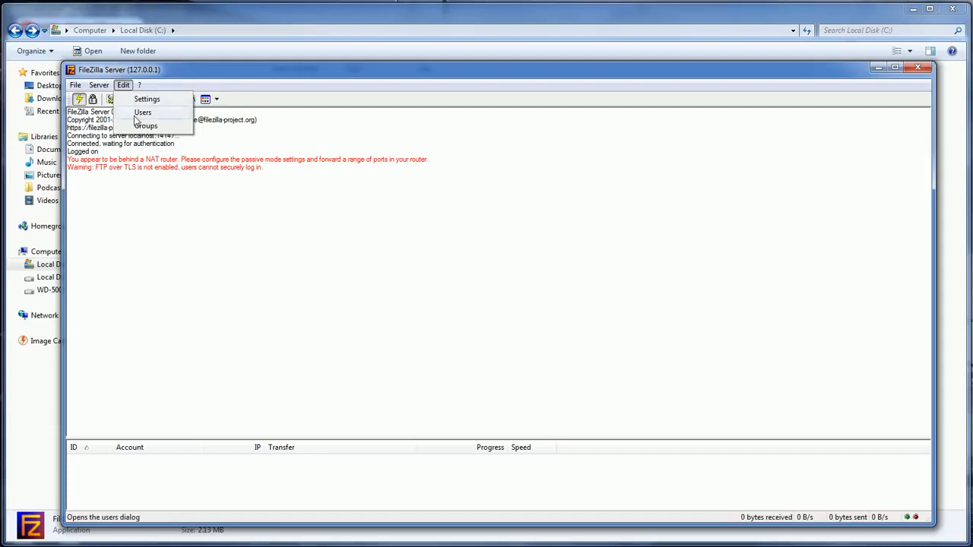
{"action": "left_click", "coordinate": [138, 114]}
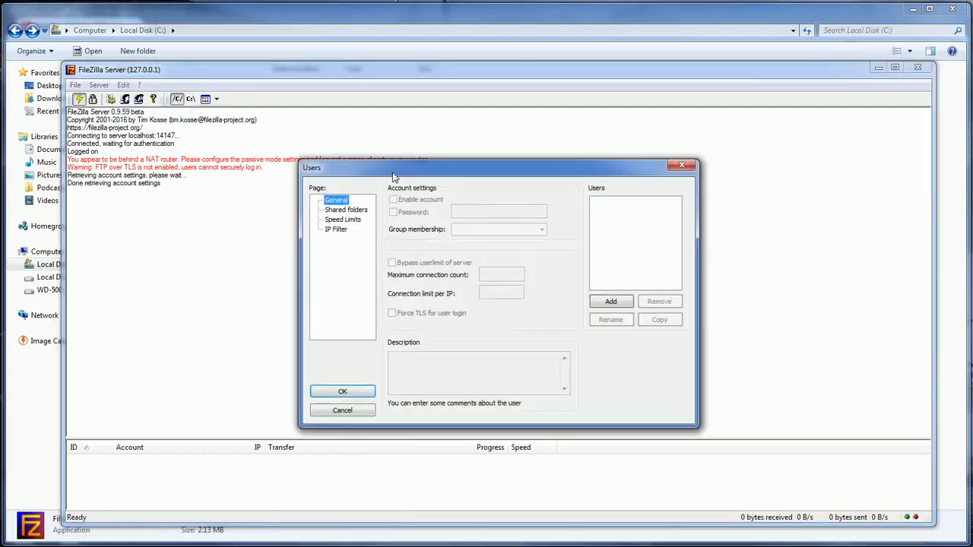
- Add a new user account named testuser1 with no group membership
{"action": "left_click_drag", "start_coordinate": [393, 174], "coordinate": [339, 127]}
{"action": "left_click", "coordinate": [562, 260]}
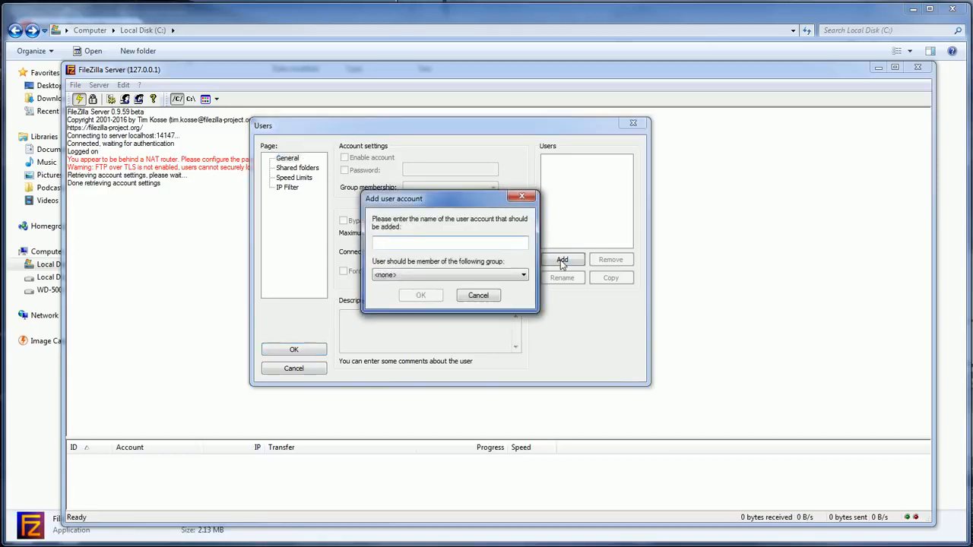
{"action": "type", "text": "testuser1"}
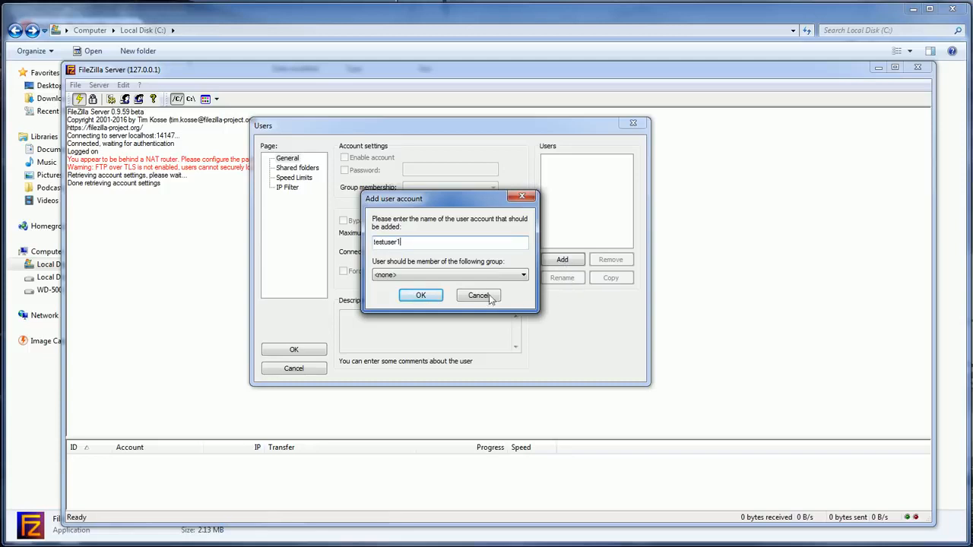
{"action": "left_click", "coordinate": [420, 295]}
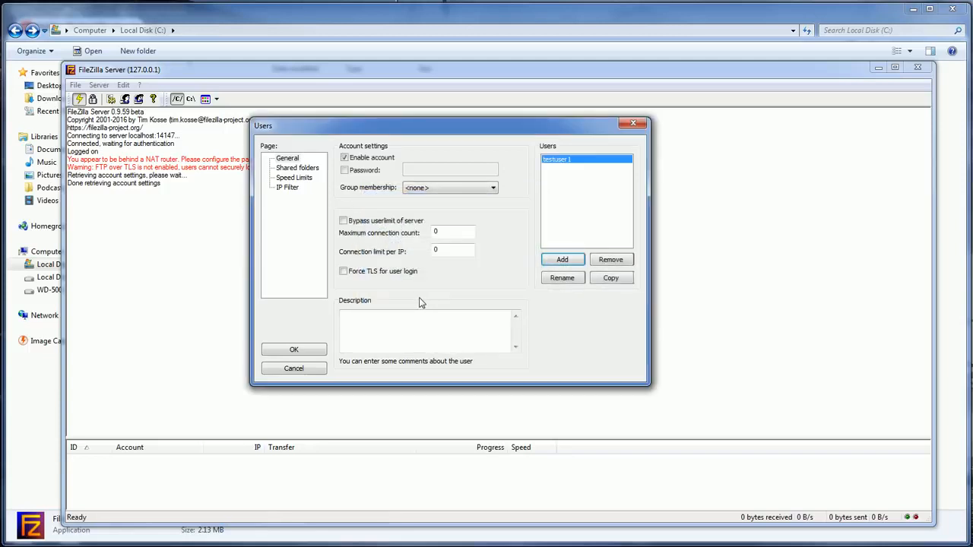
- Enable password protection for testuser1 and switch to the Shared folders page
{"action": "left_click", "coordinate": [345, 170]}
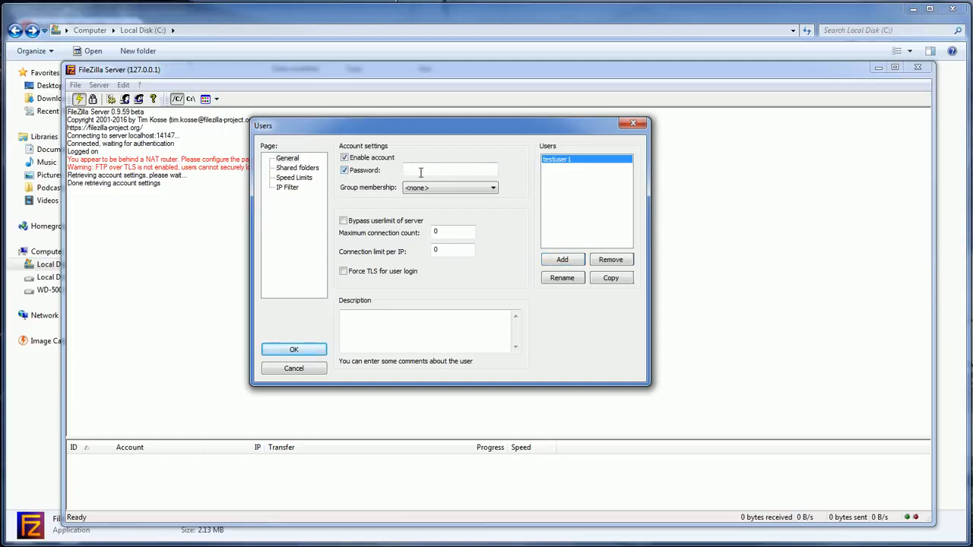
{"action": "left_click", "coordinate": [420, 171]}
{"action": "left_click", "coordinate": [297, 168]}
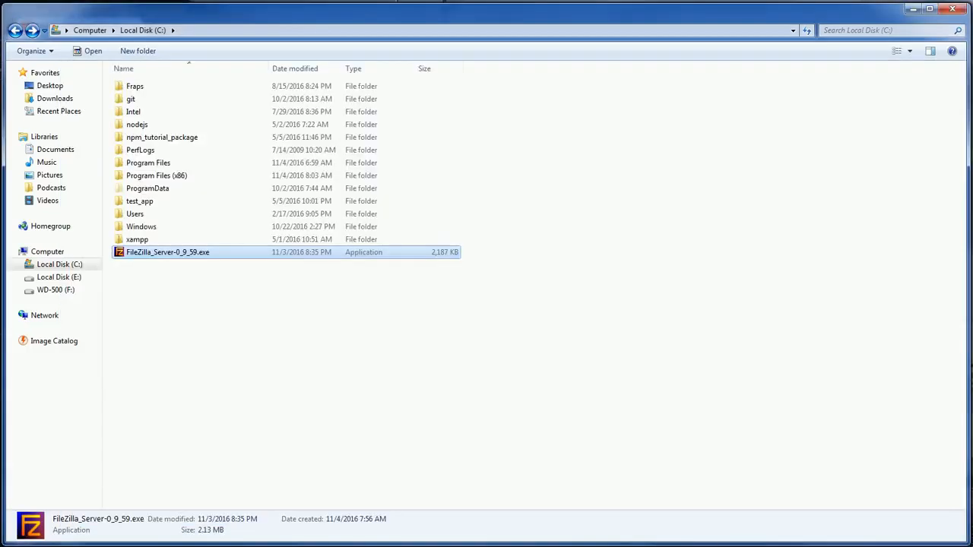
- Create a new folder named ftp on the C: drive and open it
{"action": "right_click", "coordinate": [194, 316]}
{"action": "mouse_move", "coordinate": [247, 467]}
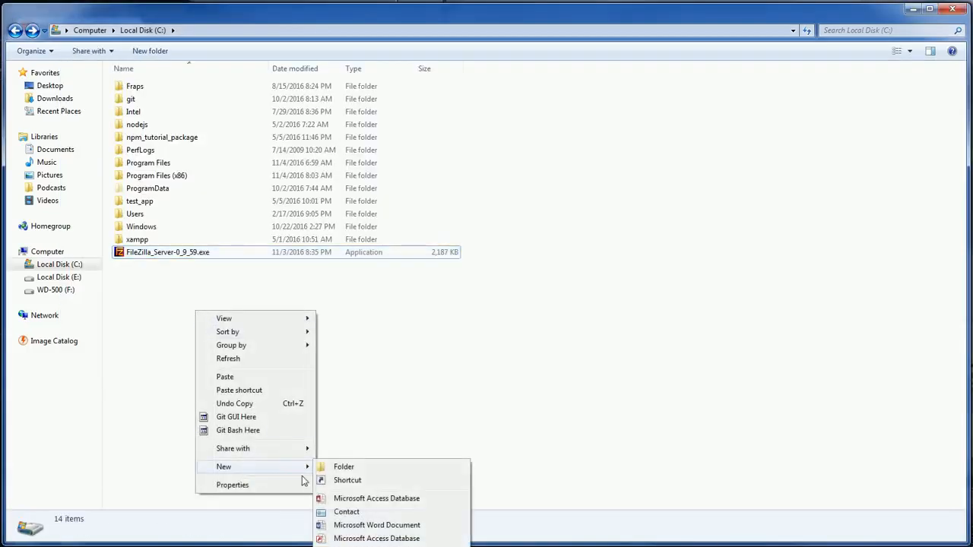
{"action": "left_click", "coordinate": [346, 465]}
{"action": "type", "text": "ftp"}
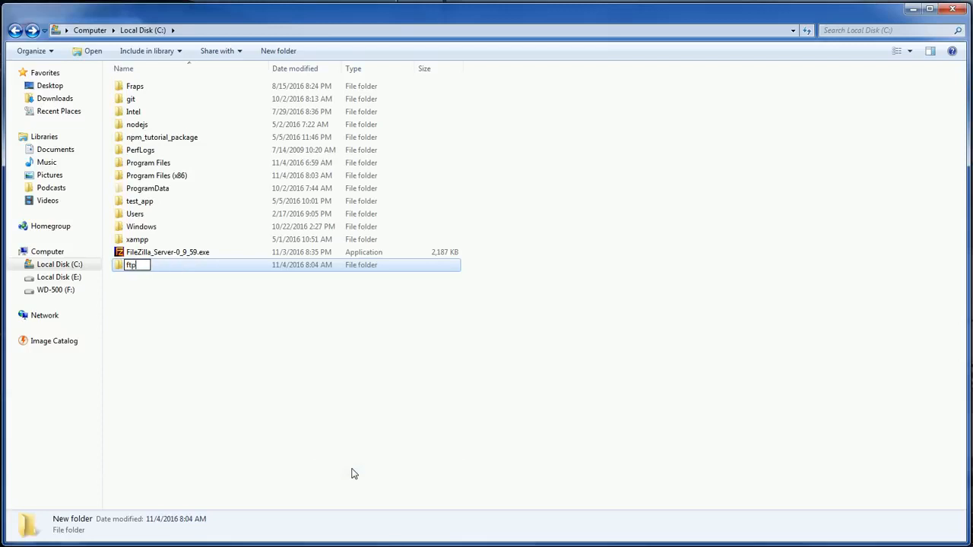
{"action": "key", "text": "Return"}
{"action": "key", "text": "Return"}
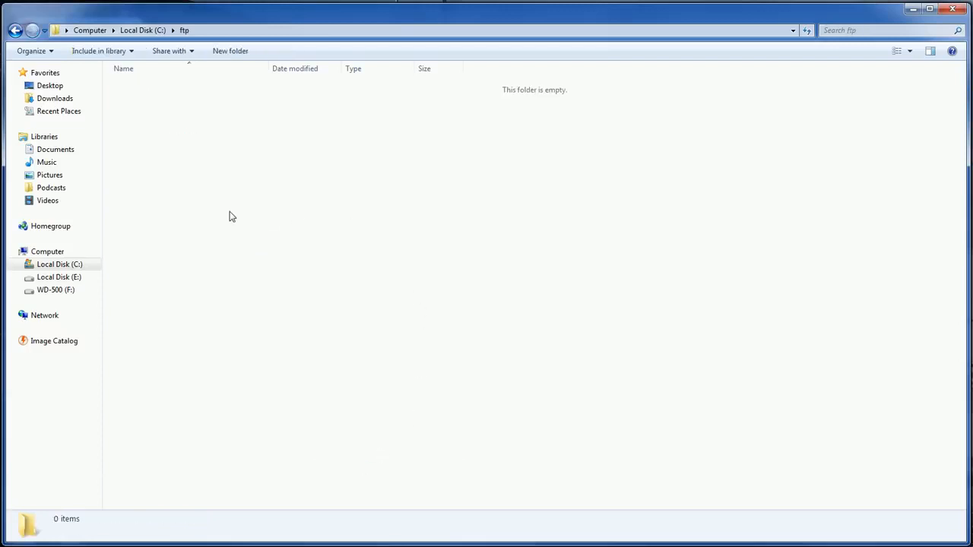
- Create a subfolder named testuser1 inside the ftp folder
{"action": "right_click", "coordinate": [230, 212]}
{"action": "mouse_move", "coordinate": [307, 392]}
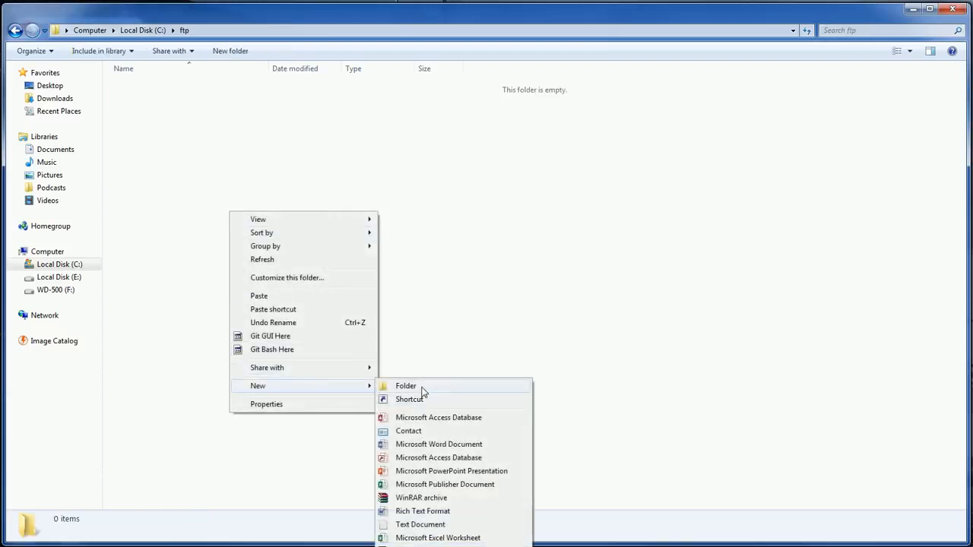
{"action": "left_click", "coordinate": [423, 386]}
{"action": "type", "text": "testuser"}
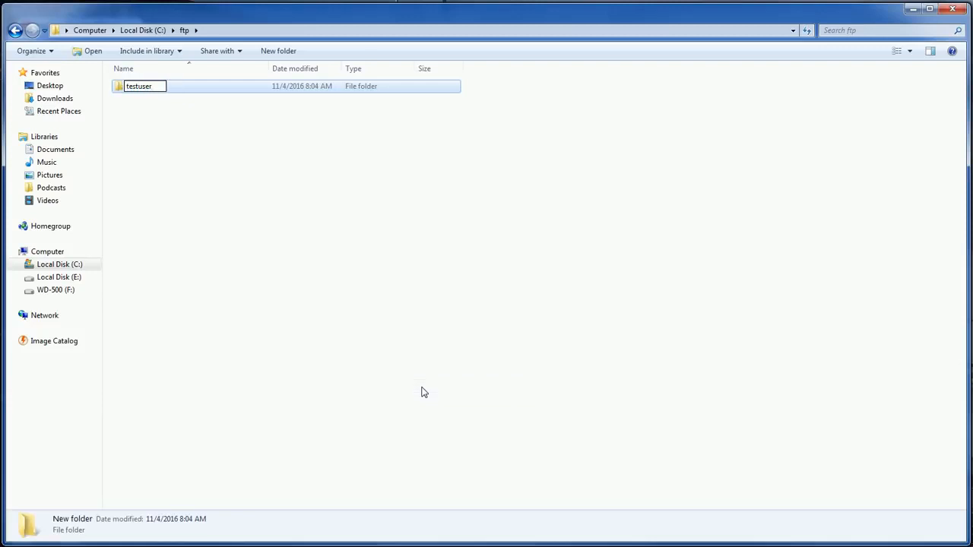
{"action": "type", "text": "1"}
{"action": "key", "text": "Return"}
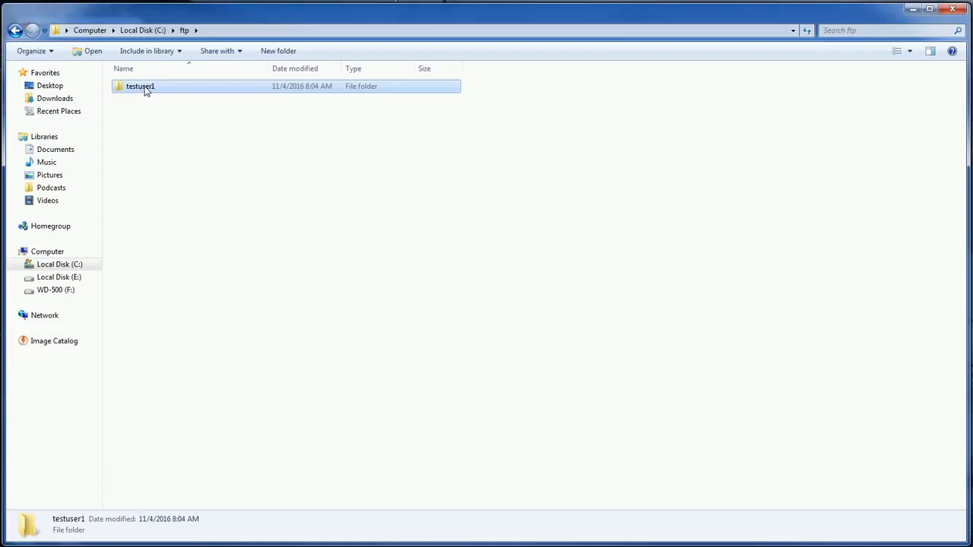
- Add C:\ftp\testuser1 as testuser1's shared folder and save the user settings
{"action": "left_click", "coordinate": [398, 546]}
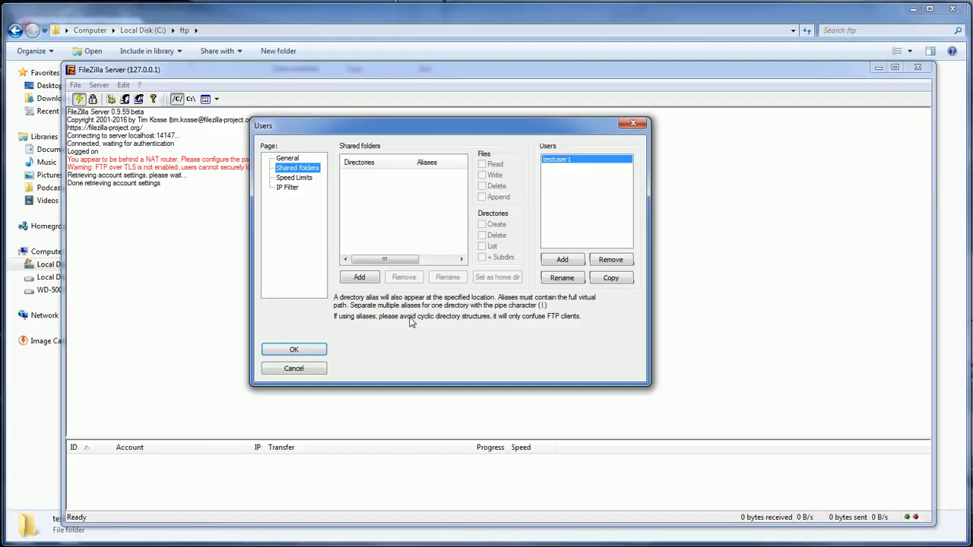
{"action": "left_click", "coordinate": [362, 277]}
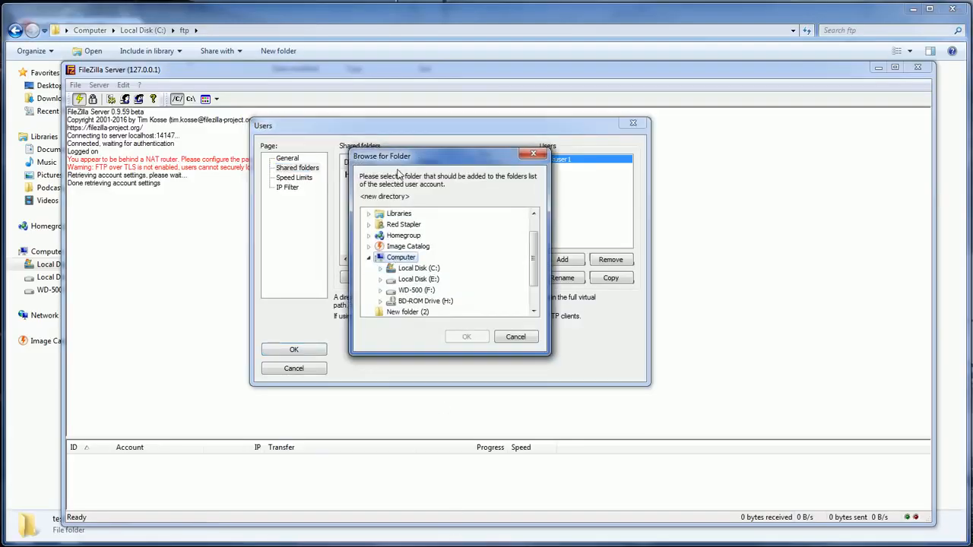
{"action": "left_click_drag", "start_coordinate": [403, 158], "coordinate": [442, 154]}
{"action": "left_click", "coordinate": [419, 266]}
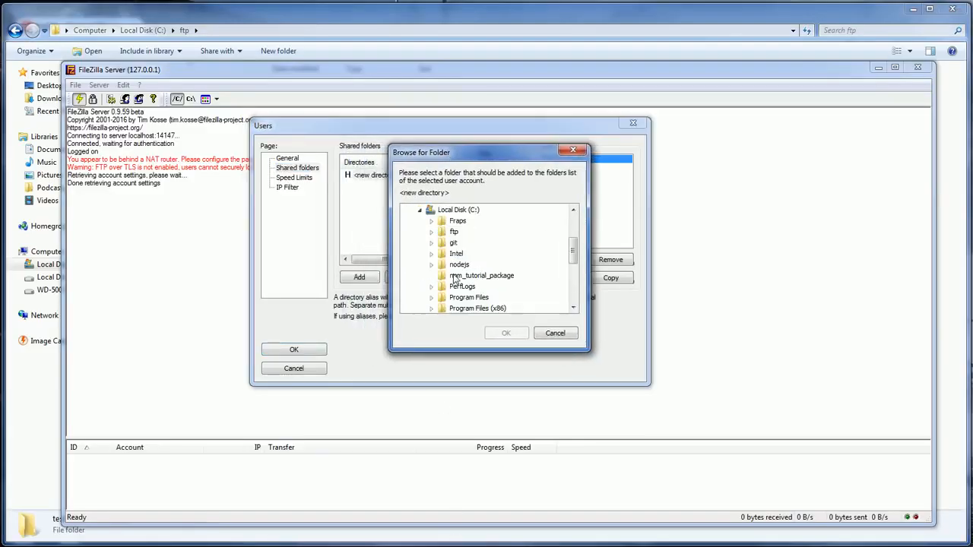
{"action": "left_click", "coordinate": [432, 232]}
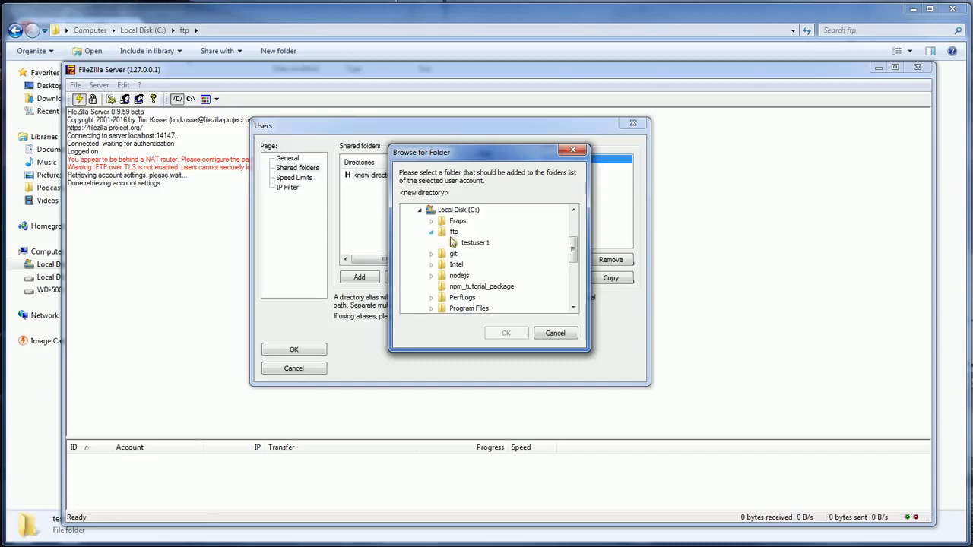
{"action": "left_click", "coordinate": [473, 243]}
{"action": "left_click", "coordinate": [506, 334]}
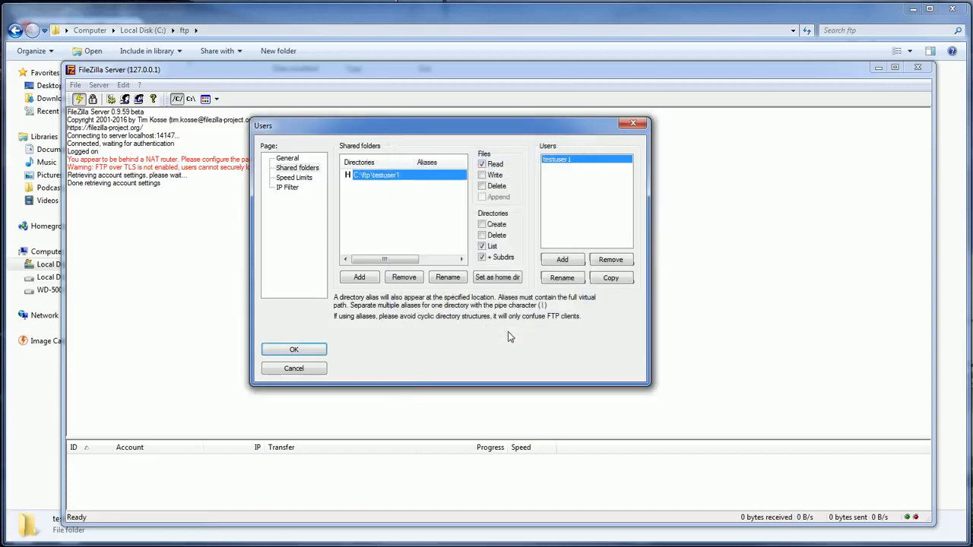
{"action": "left_click", "coordinate": [301, 354]}
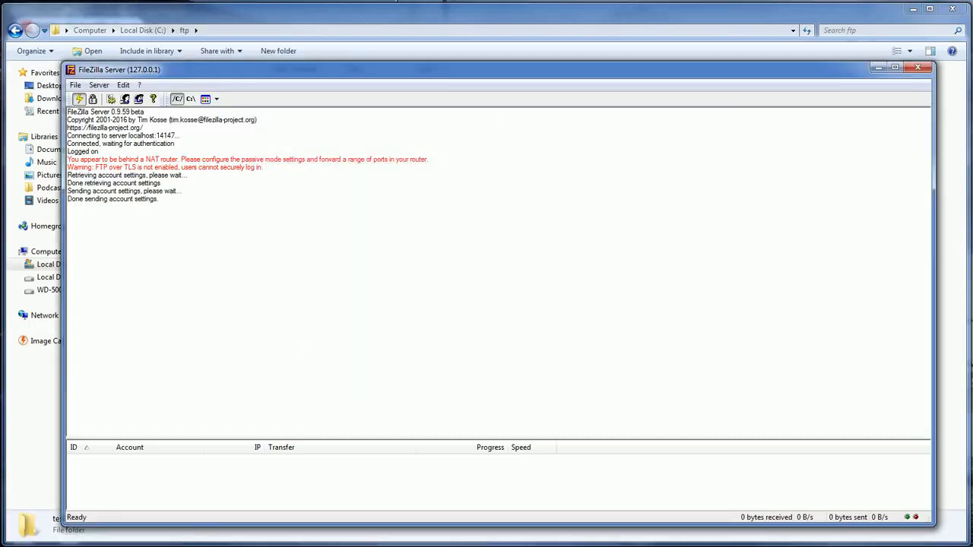
- In the FileZilla client, enter localhost as host and testuser1 as username
{"action": "left_click_drag", "start_coordinate": [326, 39], "coordinate": [283, 47]}
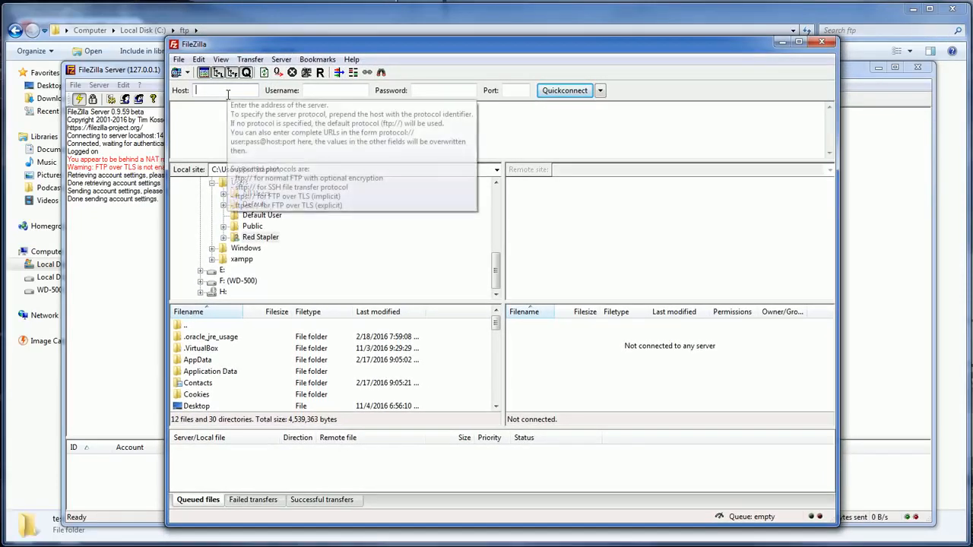
{"action": "type", "text": "lo"}
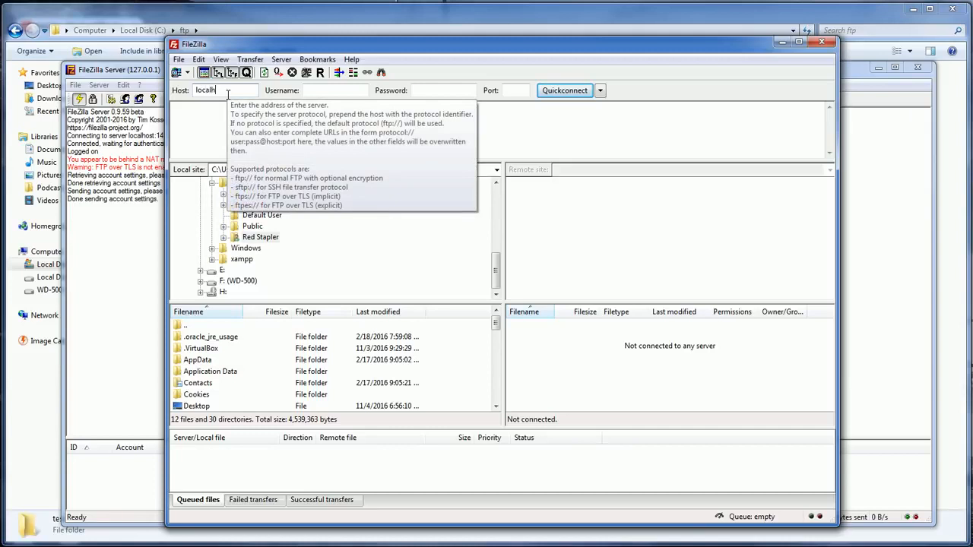
{"action": "type", "text": "calh"}
{"action": "key", "text": "BackSpace"}
{"action": "left_click", "coordinate": [330, 90]}
{"action": "type", "text": "test"}
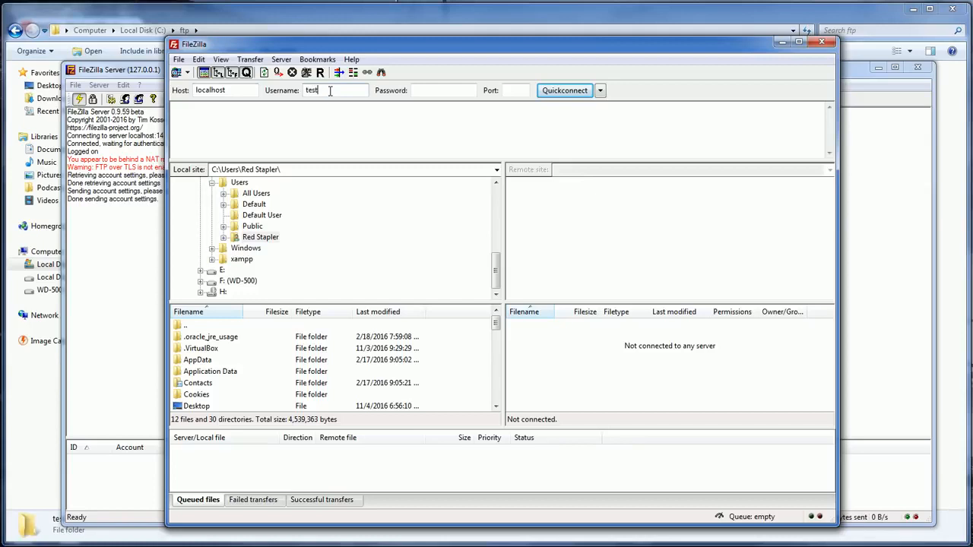
{"action": "type", "text": "user1"}
- Enter the account password, set the port to 21, and quick-connect to the server
{"action": "left_click", "coordinate": [417, 92]}
{"action": "type", "text": "pass1"}
{"action": "left_click", "coordinate": [512, 89]}
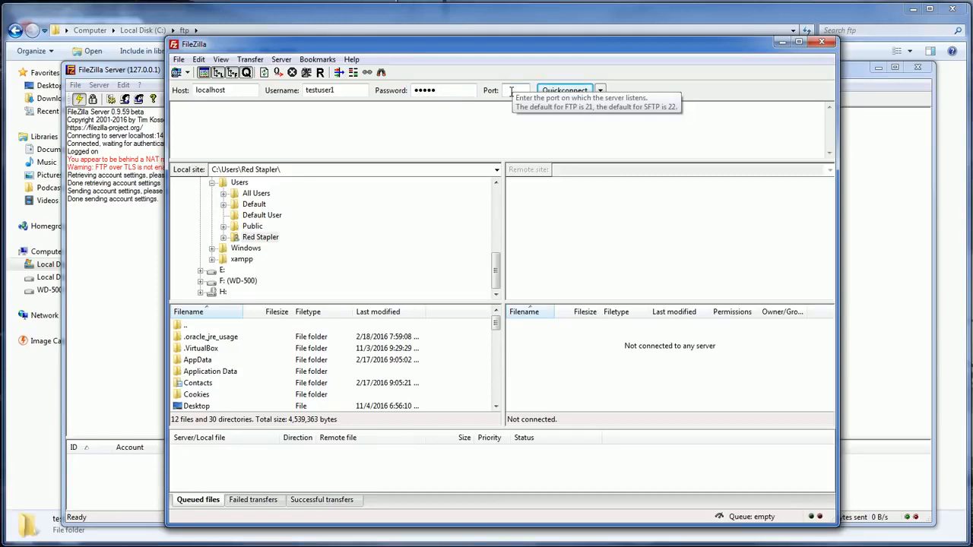
{"action": "type", "text": "21"}
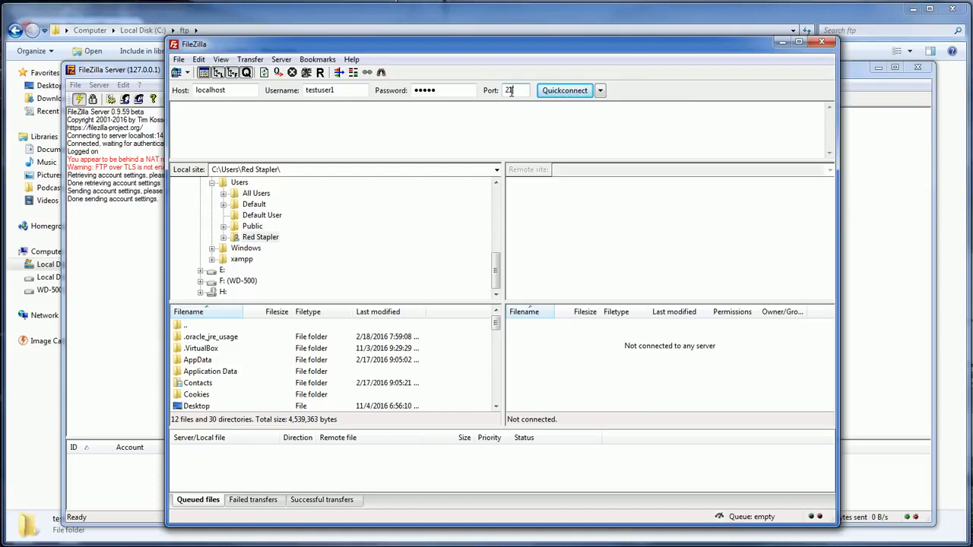
{"action": "left_click", "coordinate": [563, 95]}
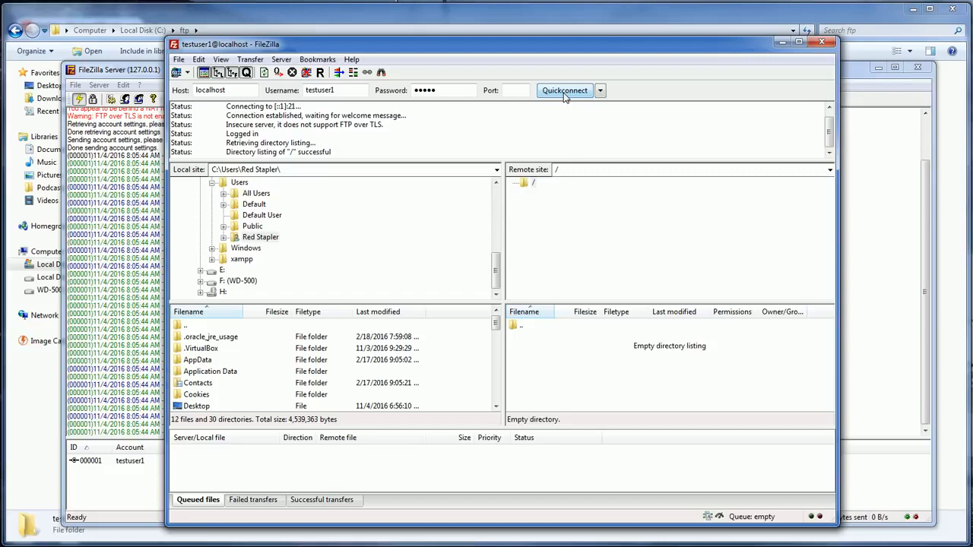
- Try to create a directory named test.txt on the remote site of the FTP server
{"action": "left_click_drag", "start_coordinate": [227, 153], "coordinate": [322, 152]}
{"action": "left_click", "coordinate": [322, 152]}
{"action": "right_click", "coordinate": [561, 352]}
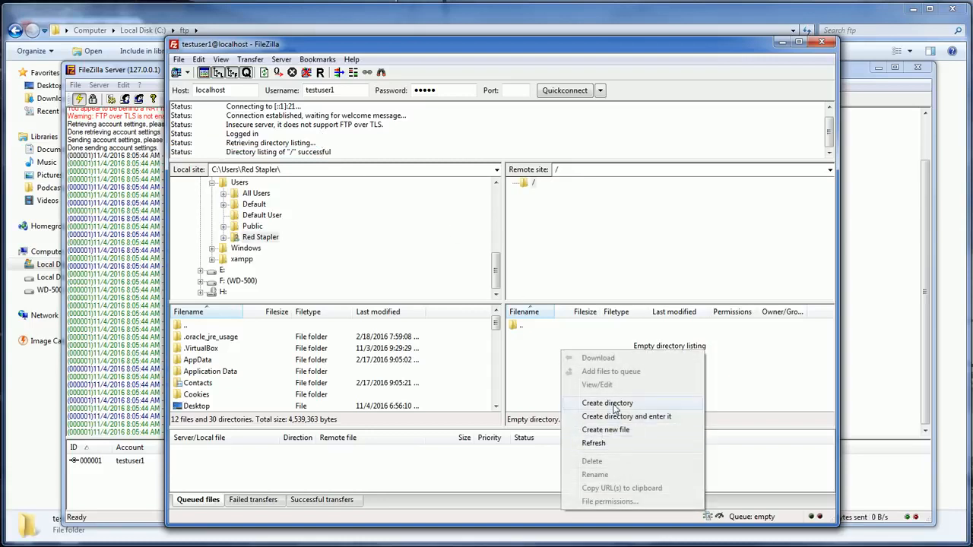
{"action": "left_click", "coordinate": [613, 404]}
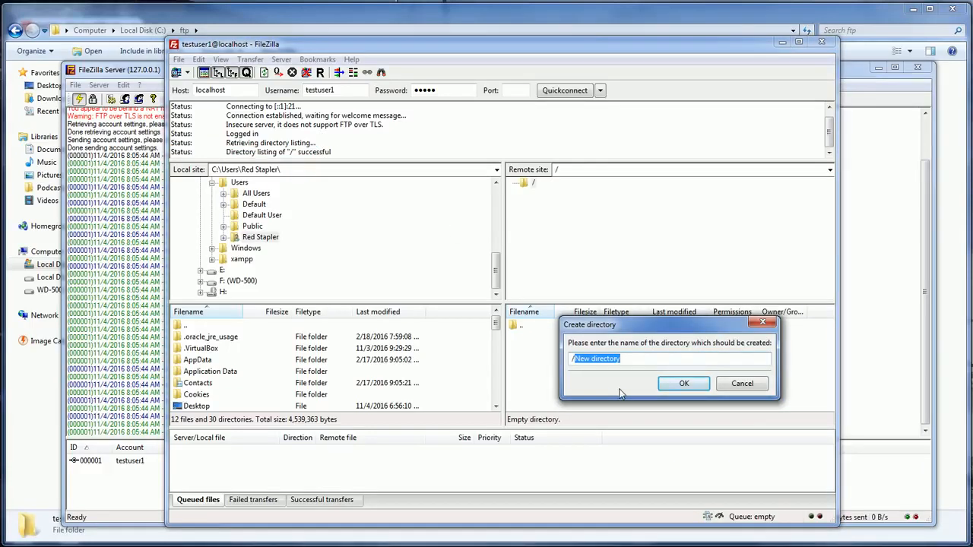
{"action": "key", "text": "BackSpace"}
{"action": "key", "text": "BackSpace"}
{"action": "type", "text": "test.tx"}
{"action": "key", "text": "Return"}
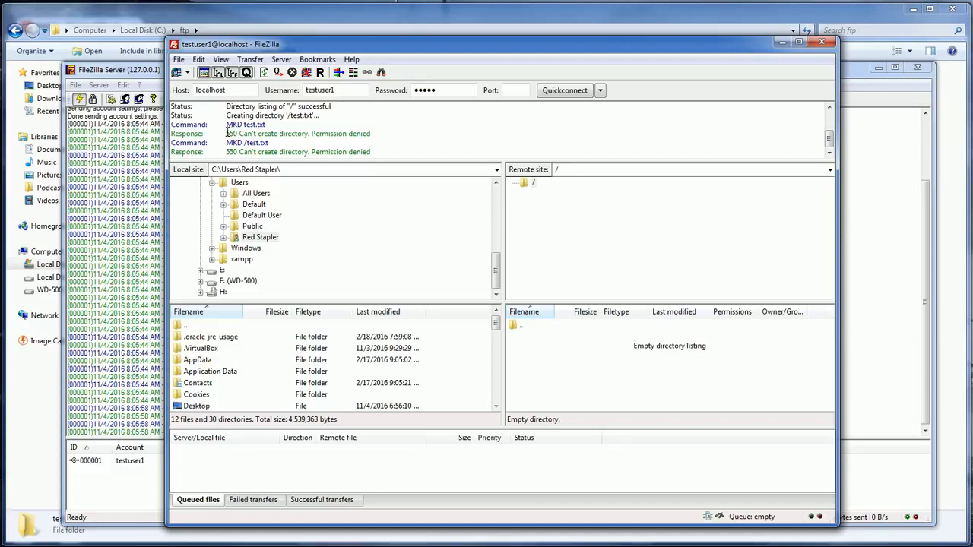
{"action": "left_click_drag", "start_coordinate": [227, 133], "coordinate": [371, 134]}
{"action": "left_click", "coordinate": [369, 135]}
- Grant testuser1 Write, Delete, Append, Create and directory Delete permissions on C:\ftp\testuser1 and save the user settings
{"action": "left_click", "coordinate": [125, 86]}
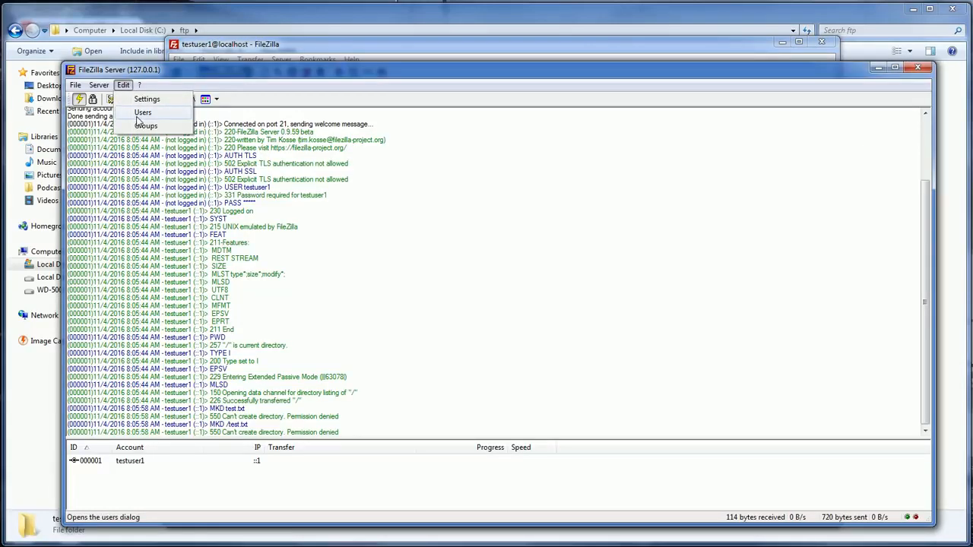
{"action": "left_click", "coordinate": [139, 113]}
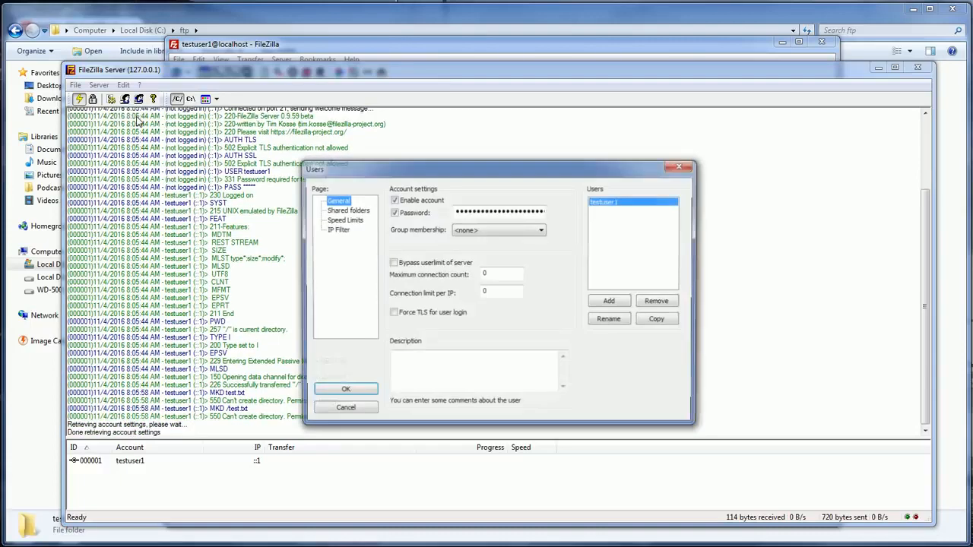
{"action": "left_click", "coordinate": [346, 211]}
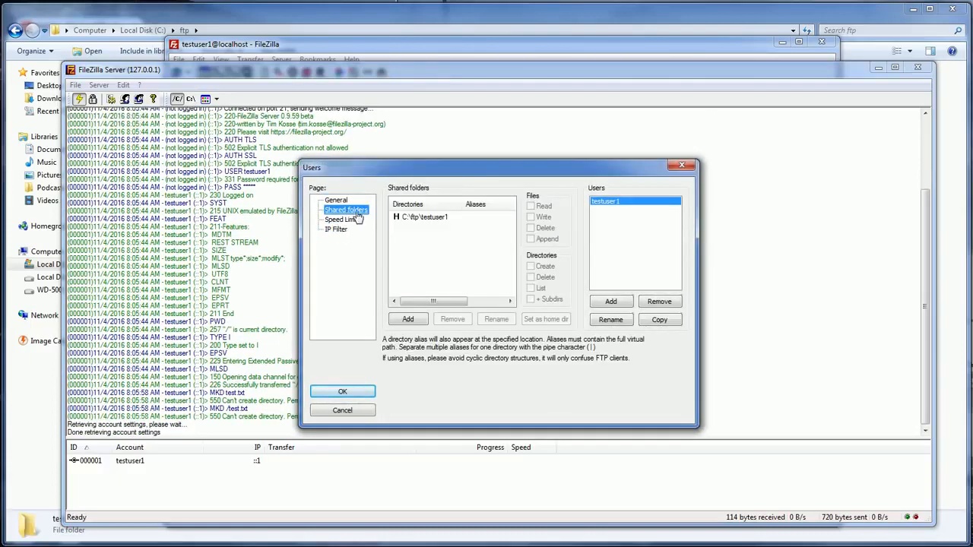
{"action": "left_click", "coordinate": [419, 217]}
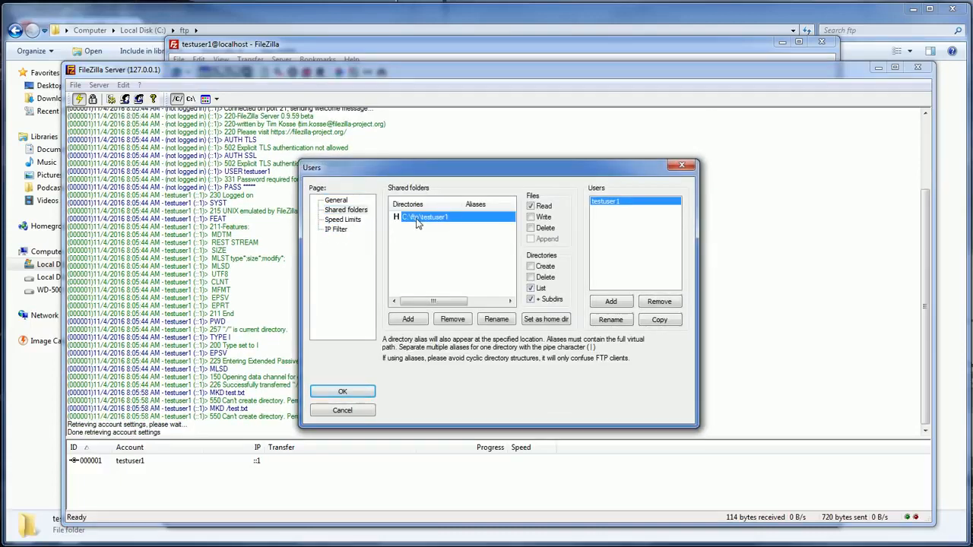
{"action": "left_click", "coordinate": [544, 218]}
{"action": "left_click", "coordinate": [543, 229]}
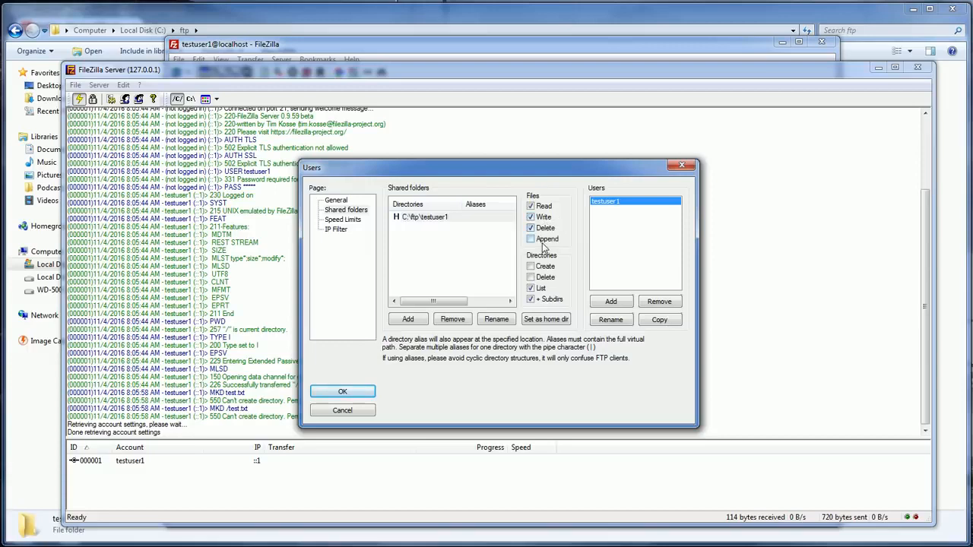
{"action": "left_click", "coordinate": [544, 239]}
{"action": "left_click", "coordinate": [545, 266]}
{"action": "left_click", "coordinate": [547, 277]}
{"action": "left_click", "coordinate": [342, 391]}
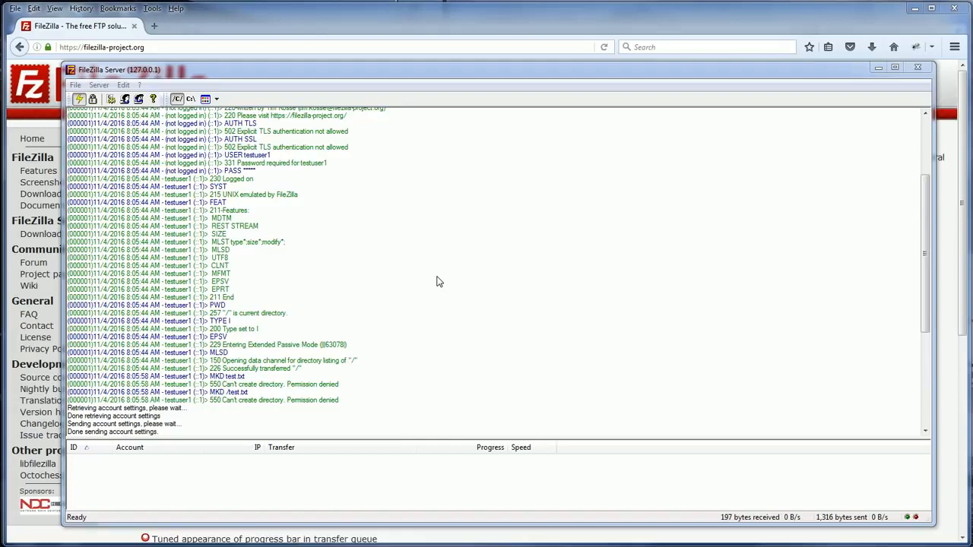
- In the FileZilla client, create a new empty file named test.txt on the remote site
{"action": "left_click", "coordinate": [370, 546]}
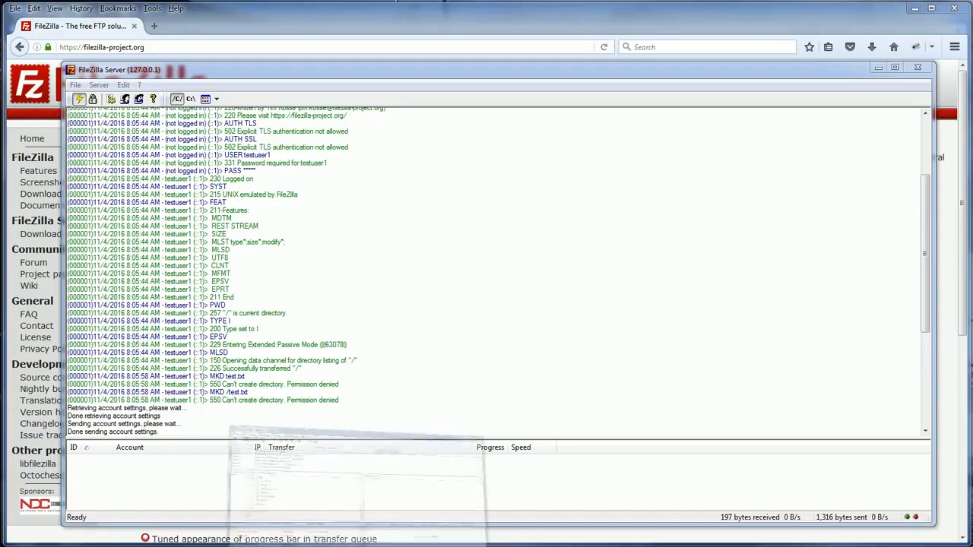
{"action": "right_click", "coordinate": [551, 352]}
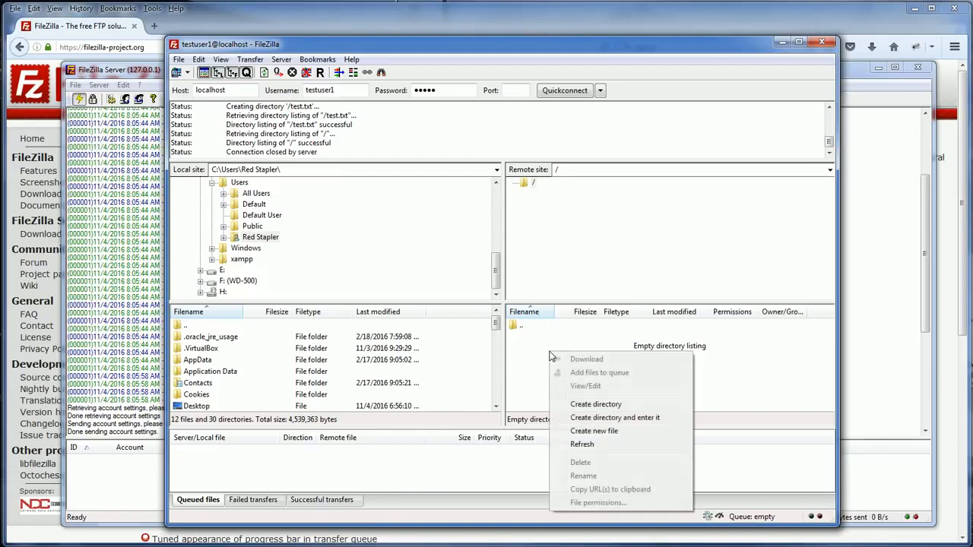
{"action": "left_click", "coordinate": [567, 432]}
{"action": "type", "text": "test."}
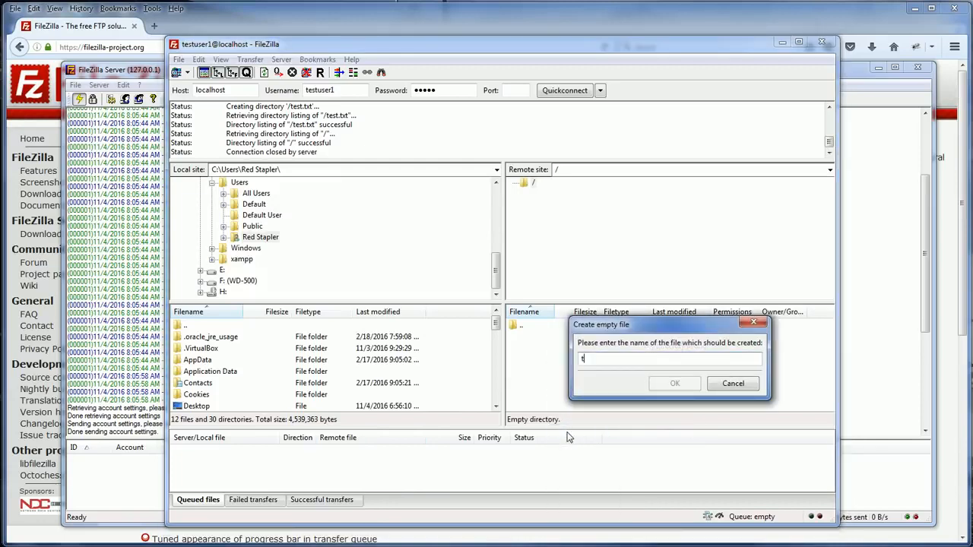
{"action": "type", "text": "txt"}
{"action": "key", "text": "Return"}
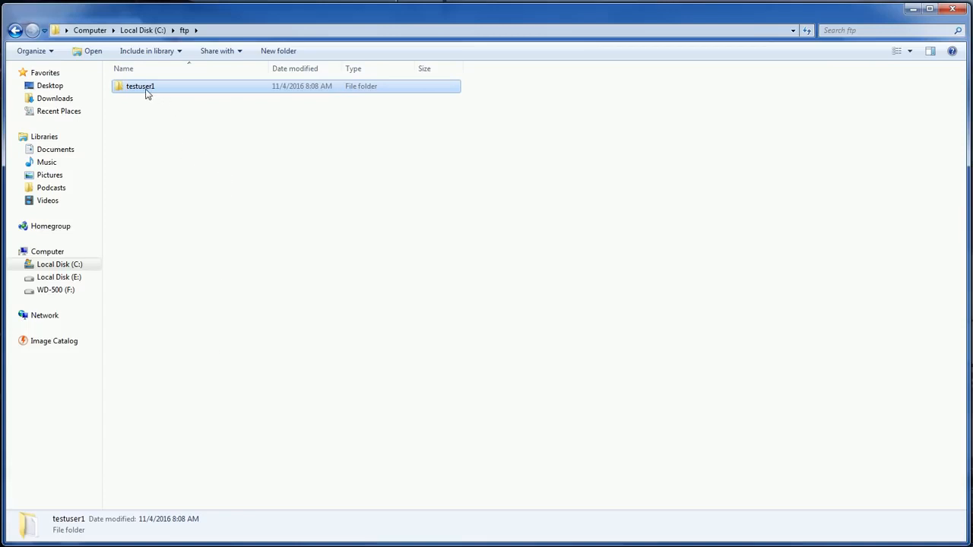
- Open the C:\ftp\testuser1 folder in Explorer to check for the created file
{"action": "double_click", "coordinate": [147, 89]}
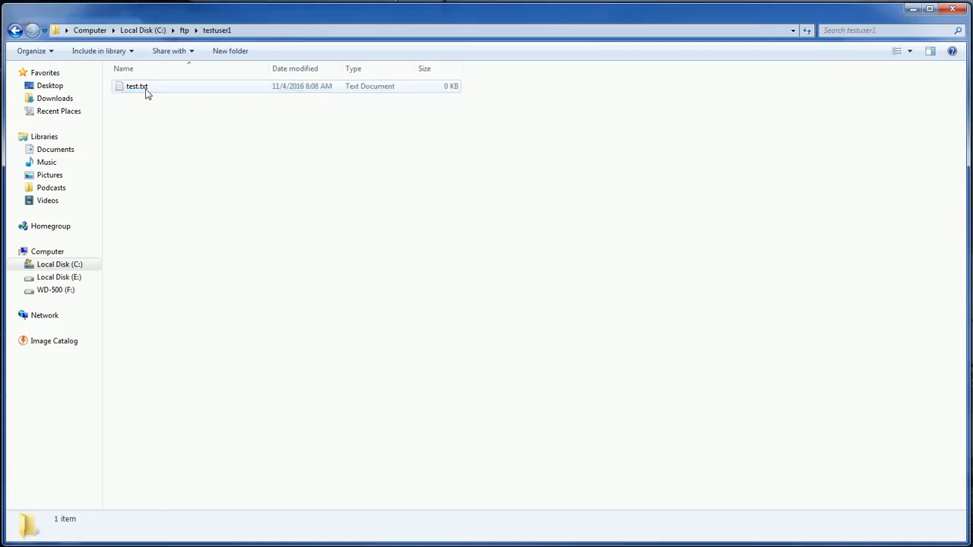